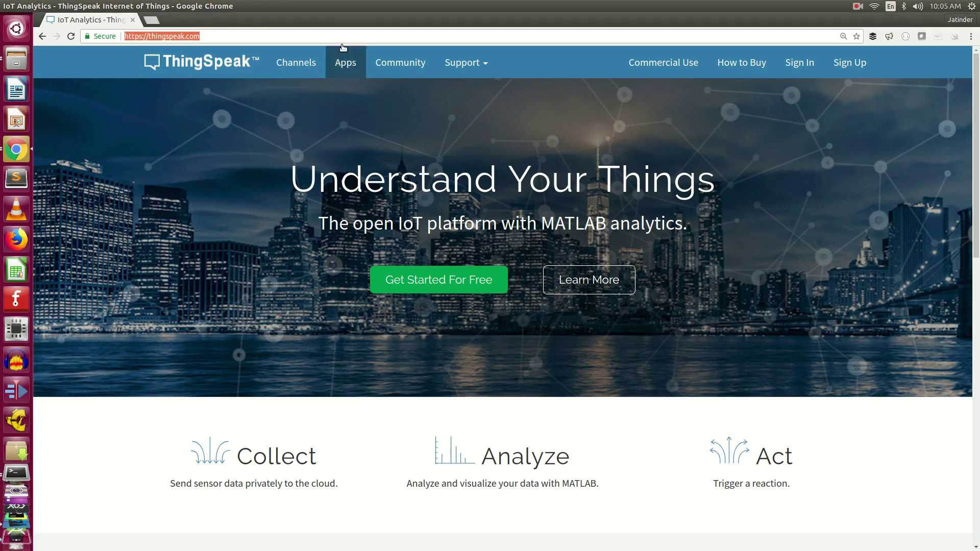
Step: Sign in to the ThingSpeak account to reach the My Channels page
click(346, 39)
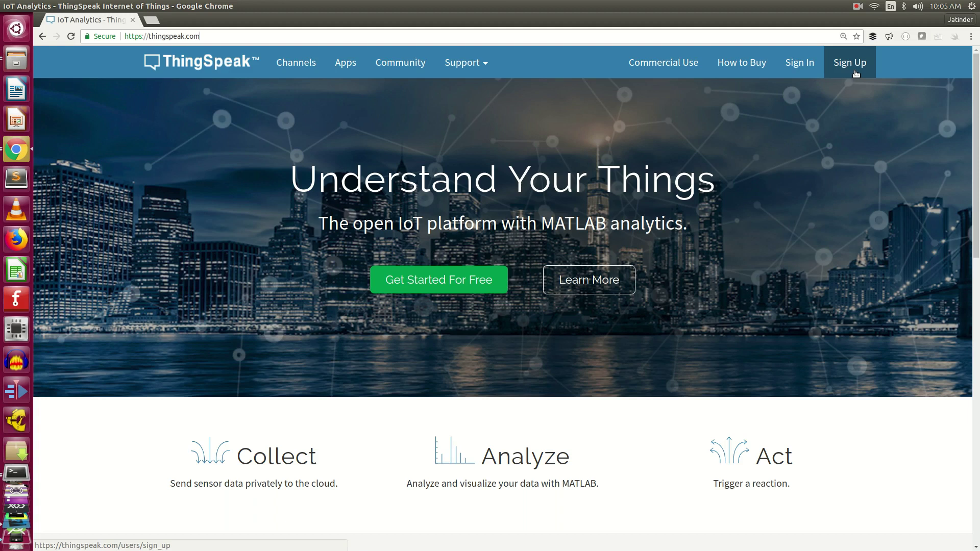
click(808, 67)
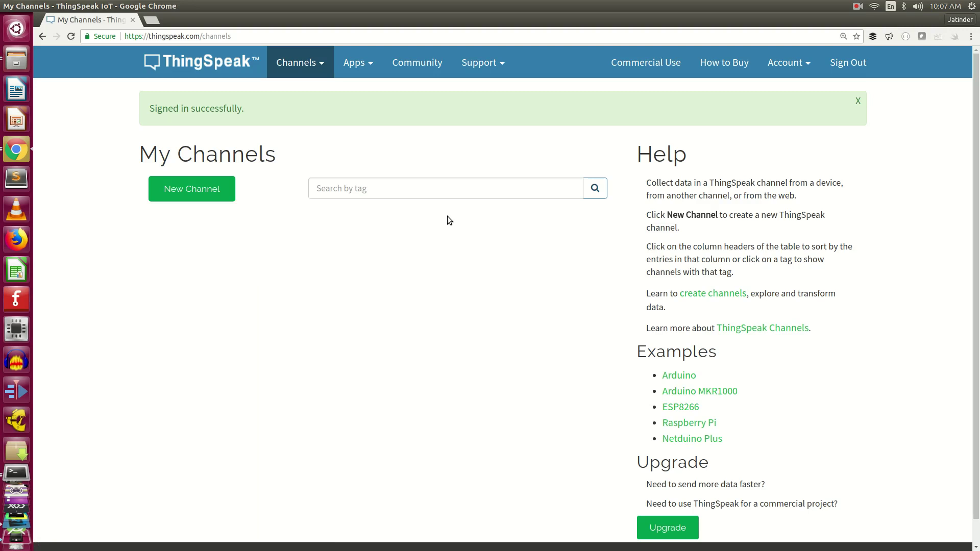
Step: Start a new channel named DHT22-NODEMCU with Field 1 labelled Temperature
click(198, 192)
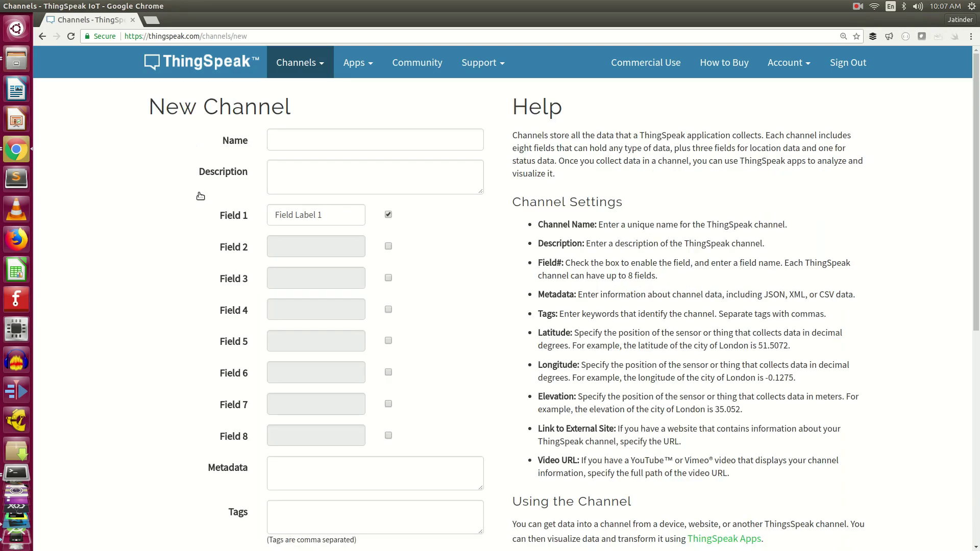
click(324, 144)
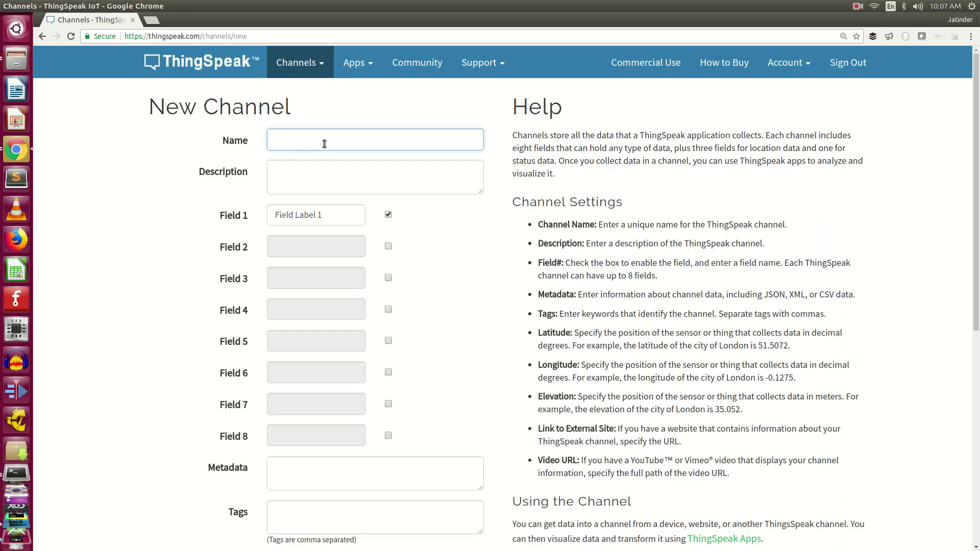
text(DHT22-NODEMCU)
drag(335, 213, 267, 207)
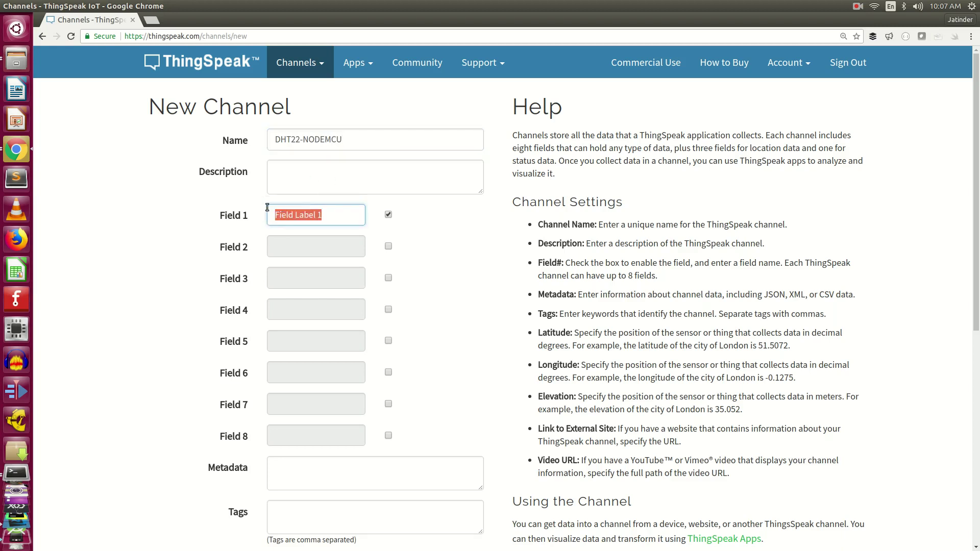
text(tem)
key(Down)
key(Return)
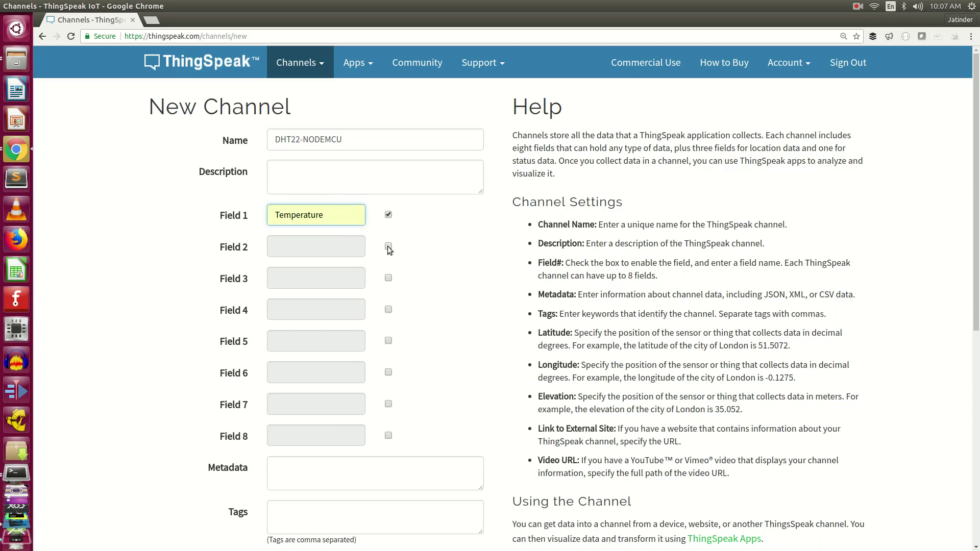
Step: Enable Field 2 labelled Humidity and save the channel
click(388, 247)
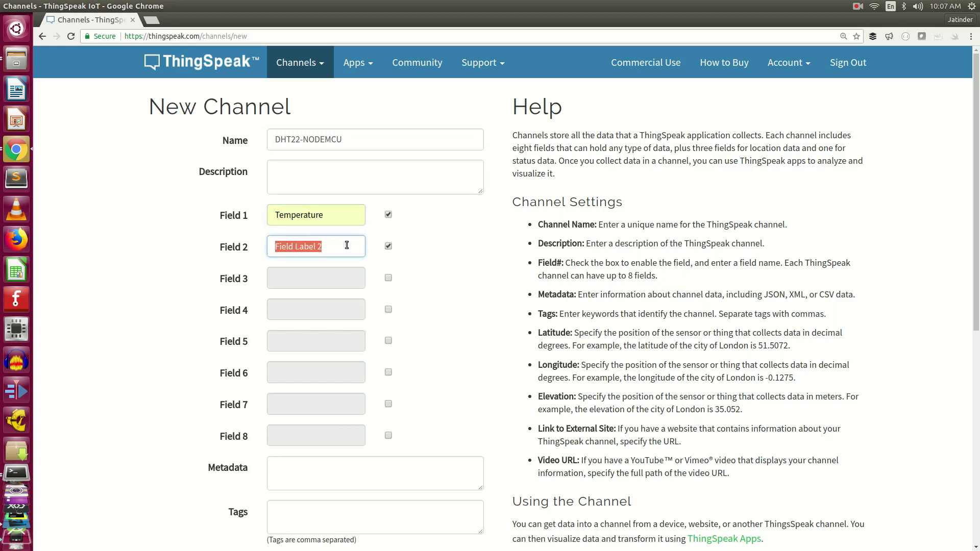
text(Hu)
key(Down)
key(Return)
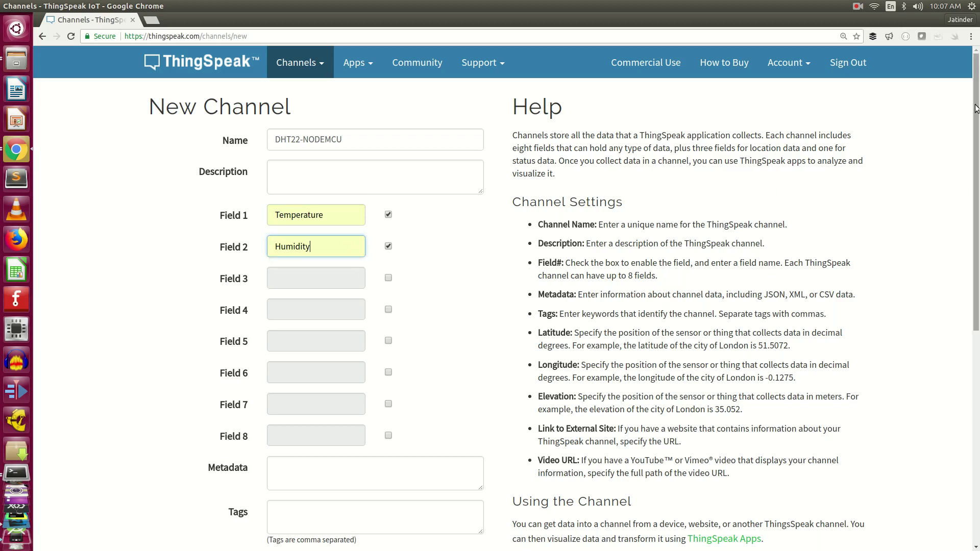
drag(977, 109, 976, 167)
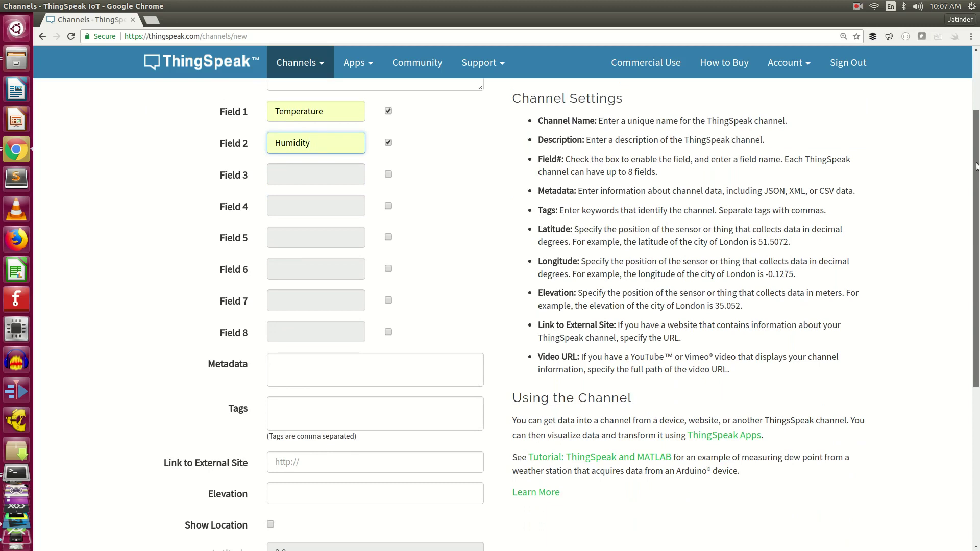
drag(977, 166, 976, 220)
scroll(150, 479, down, 5)
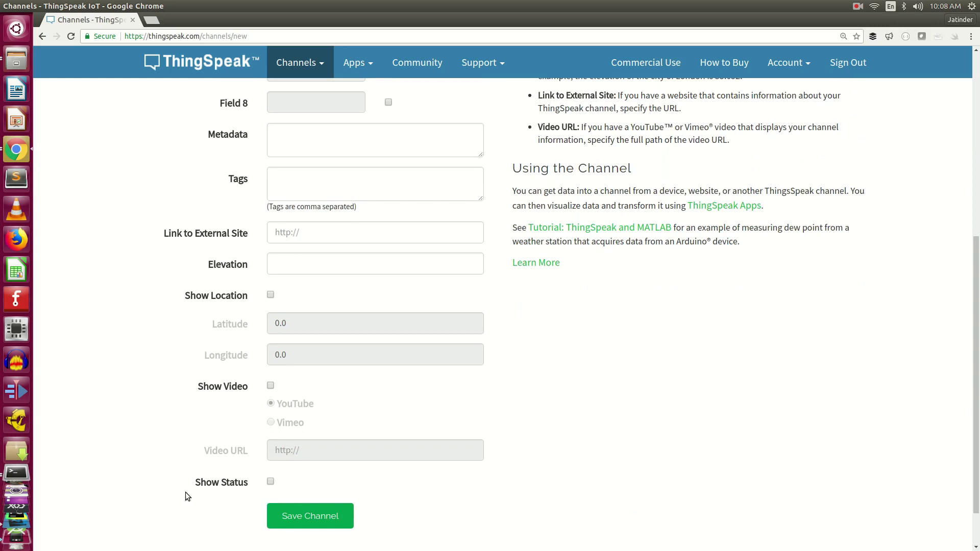
click(298, 517)
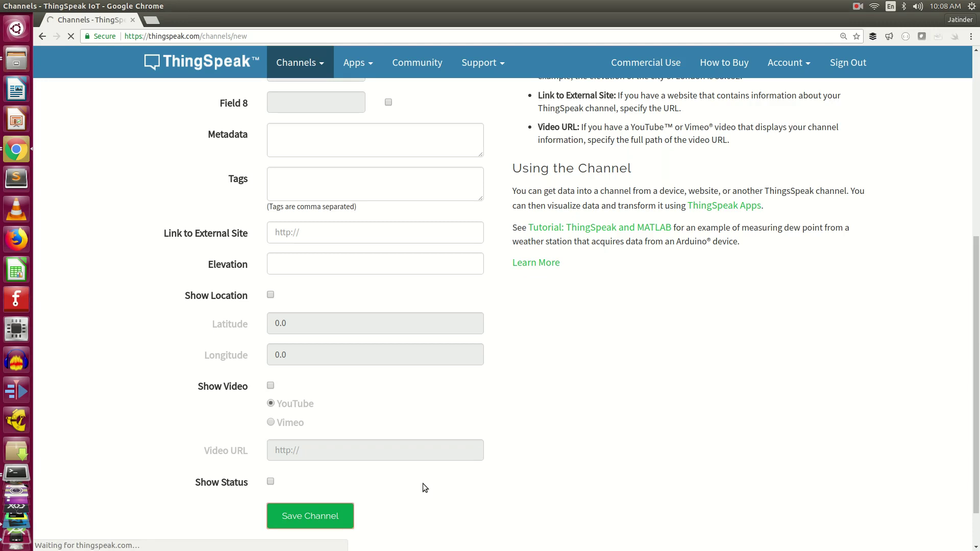
Step: Scroll the DHT22-NODEMCU channel page to check its empty Temperature and Humidity charts
scroll(423, 483, down, 4)
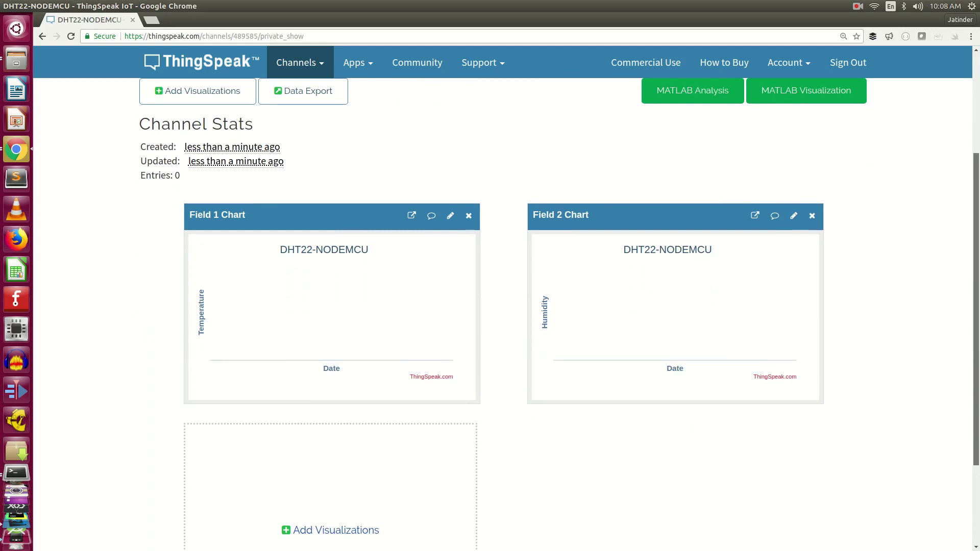
scroll(837, 250, up, 4)
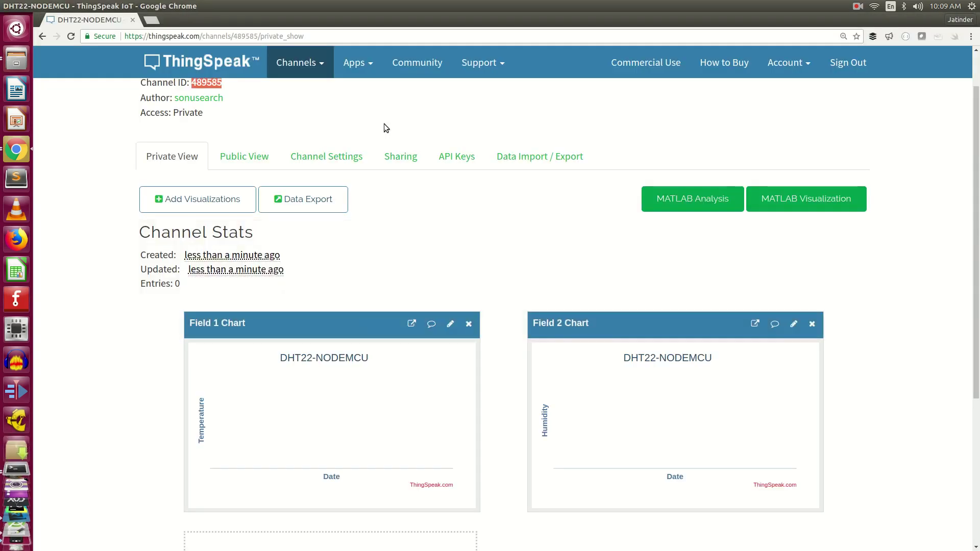
Step: Check the public view, then review Channel Settings for channel ID 489585 with Temperature and Humidity fields
click(469, 113)
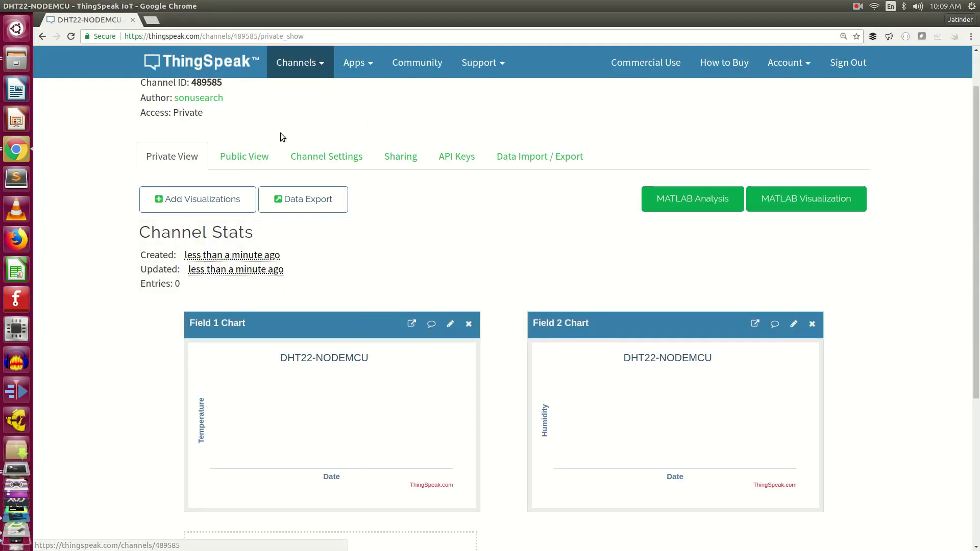
click(236, 161)
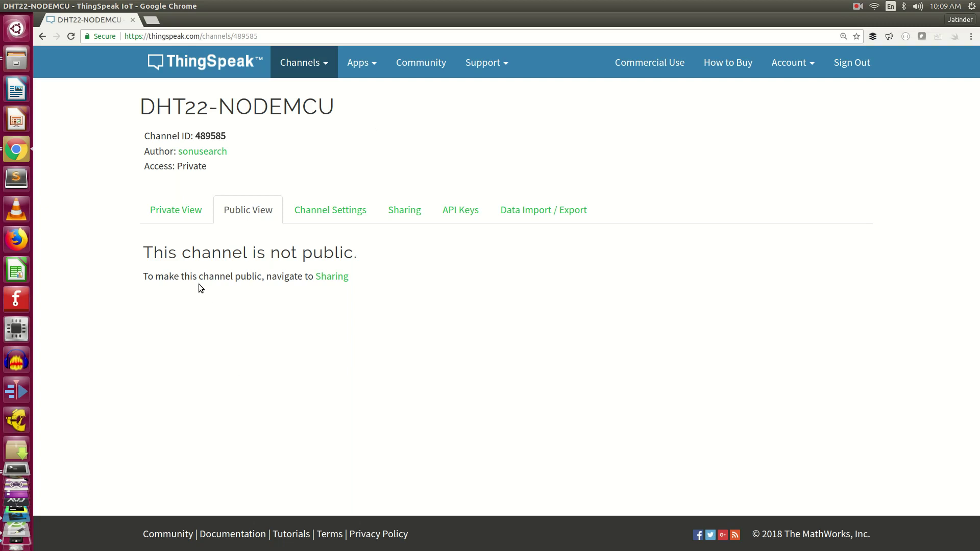
click(340, 212)
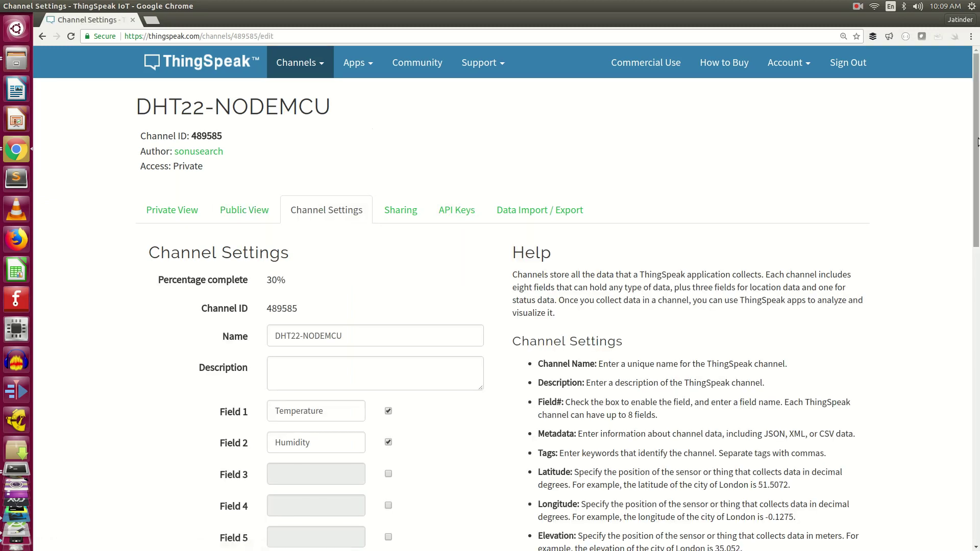
scroll(976, 134, down, 8)
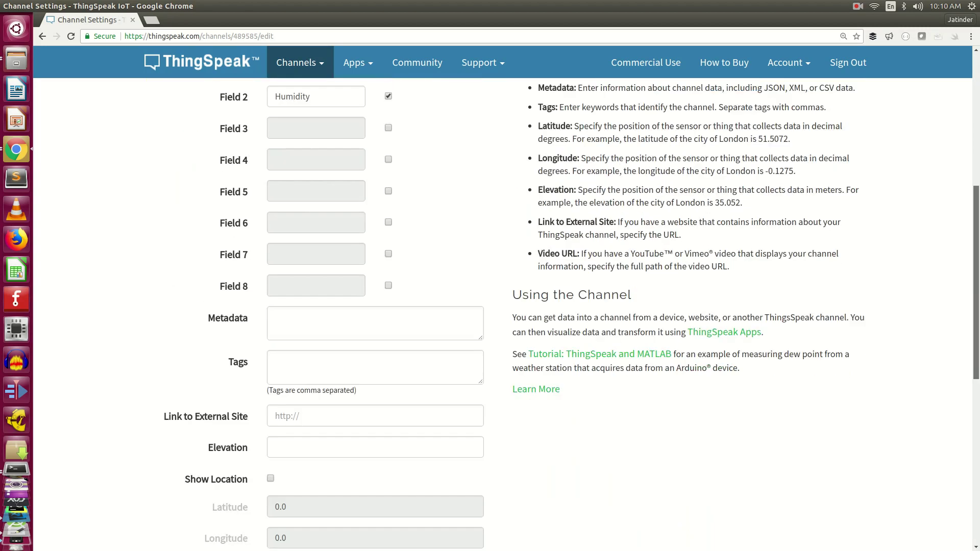
scroll(504, 129, down, 3)
scroll(504, 129, up, 10)
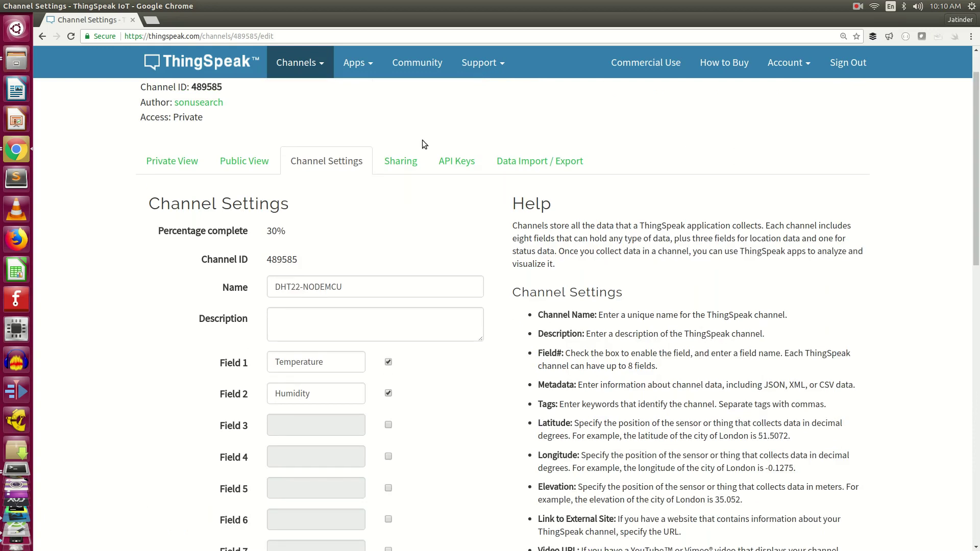
Step: Show the channel's Sharing settings, where the channel view is kept private
click(396, 169)
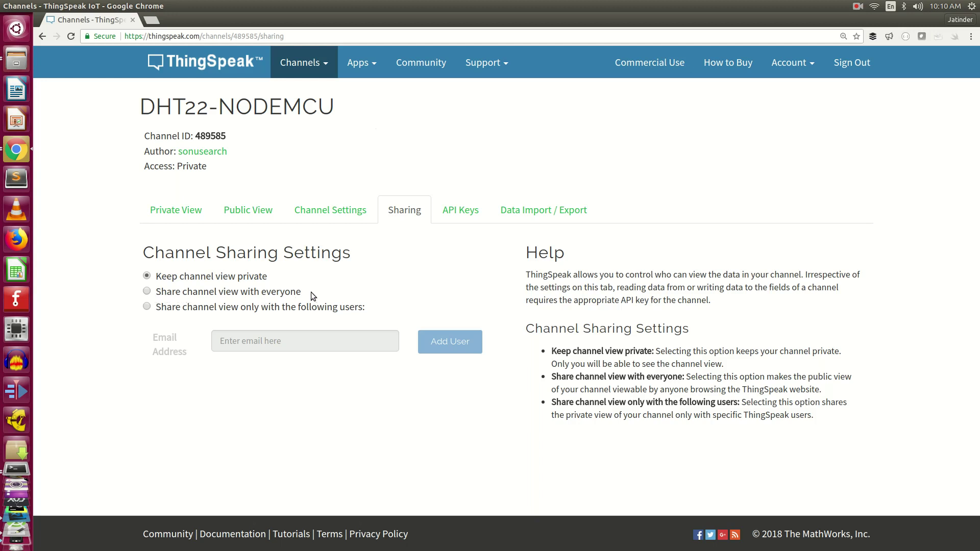
Step: Bring up the channel's API Keys page and locate the Write API key
click(461, 217)
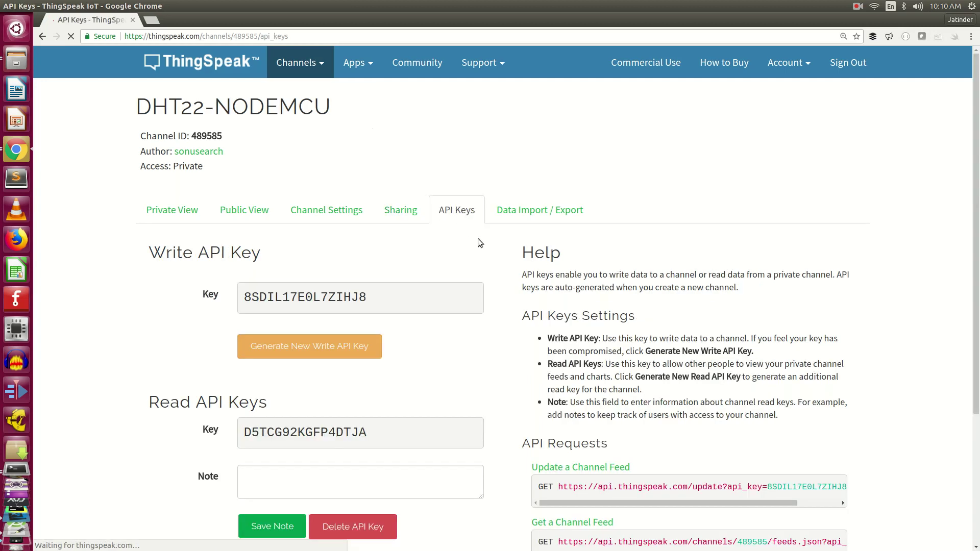
scroll(977, 215, down, 2)
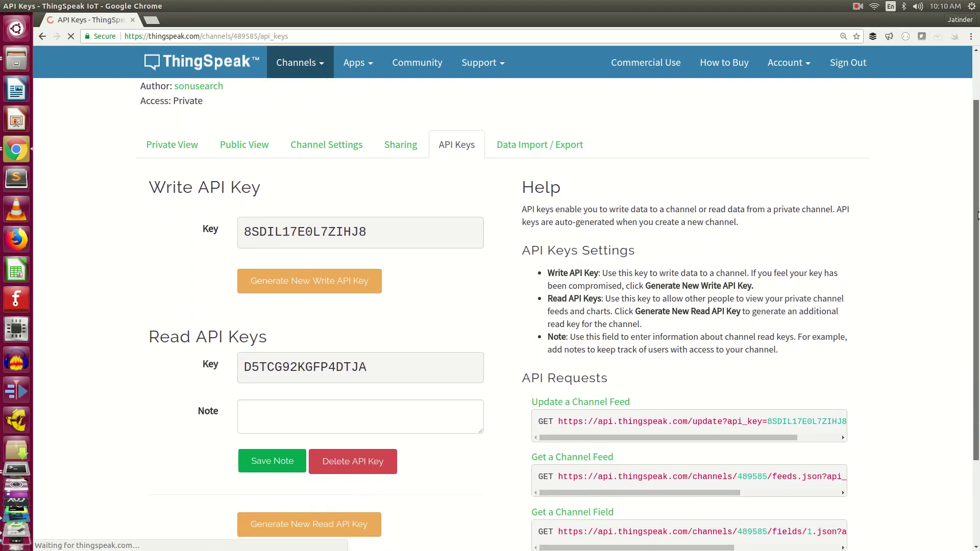
scroll(978, 214, up, 2)
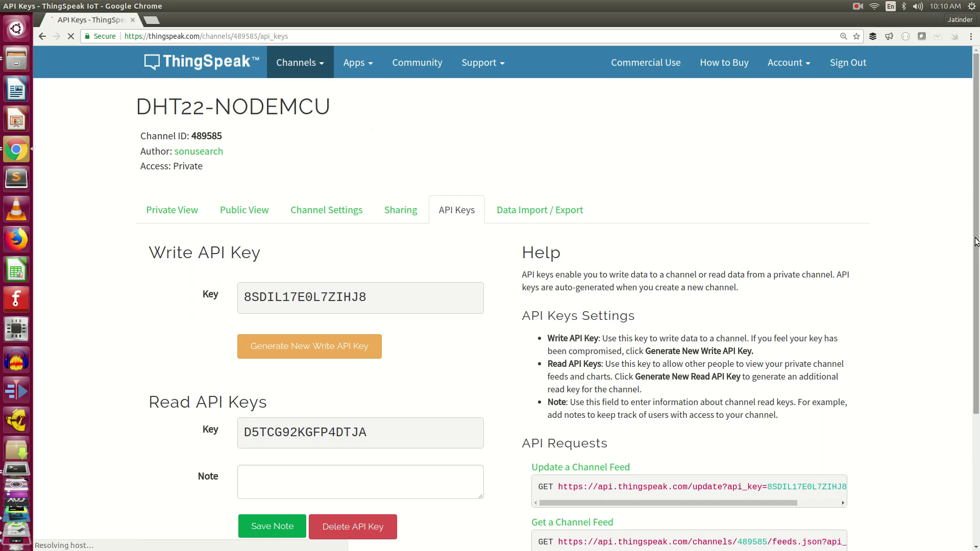
scroll(976, 241, down, 4)
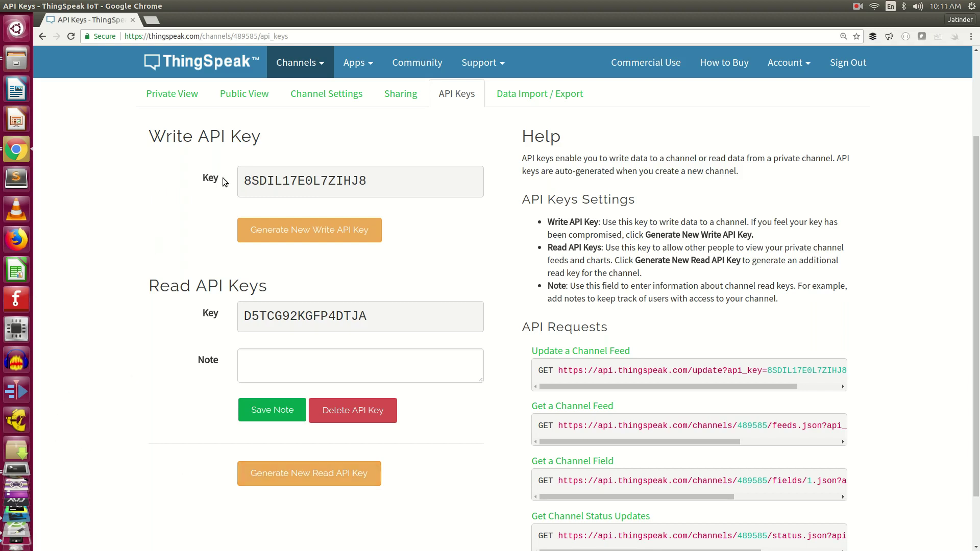
Step: Copy the Write API key into the gedit note below the channel ID
double_click(273, 181)
right_click(273, 182)
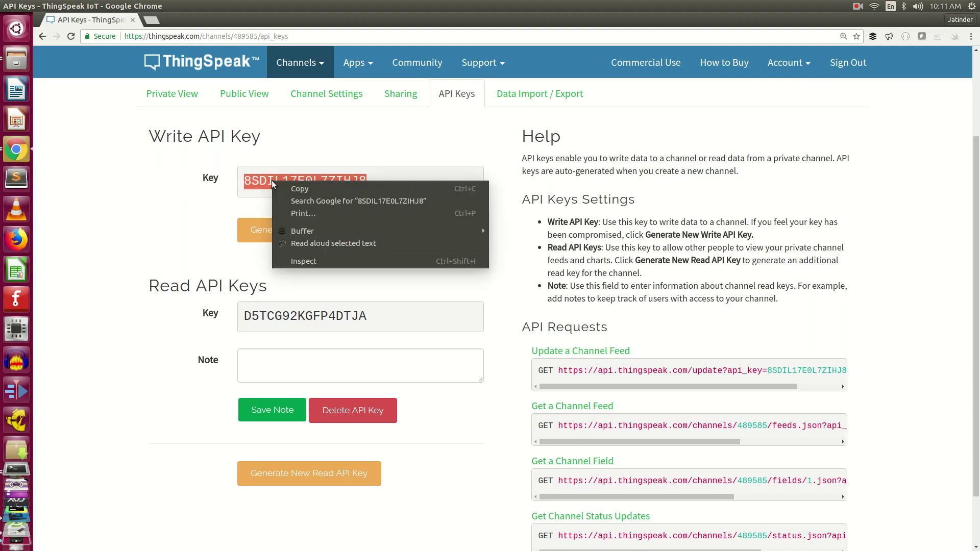
click(278, 191)
click(167, 200)
key(alt+Tab)
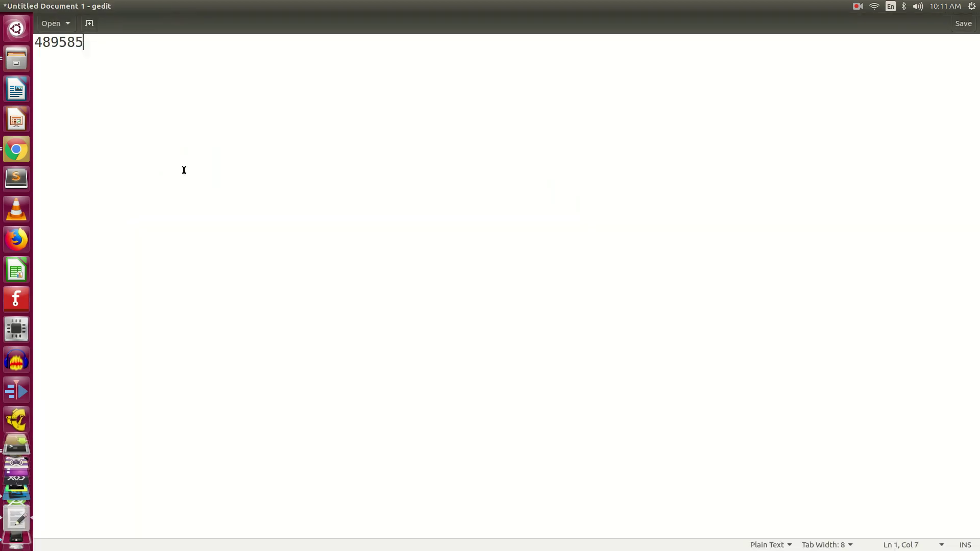
key(Return)
key(Return)
key(ctrl+v)
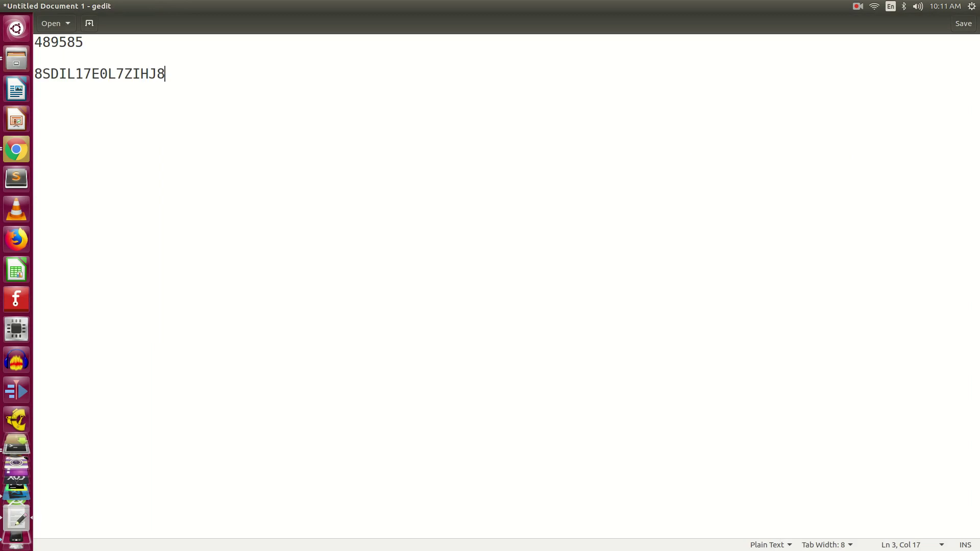
key(alt+Tab)
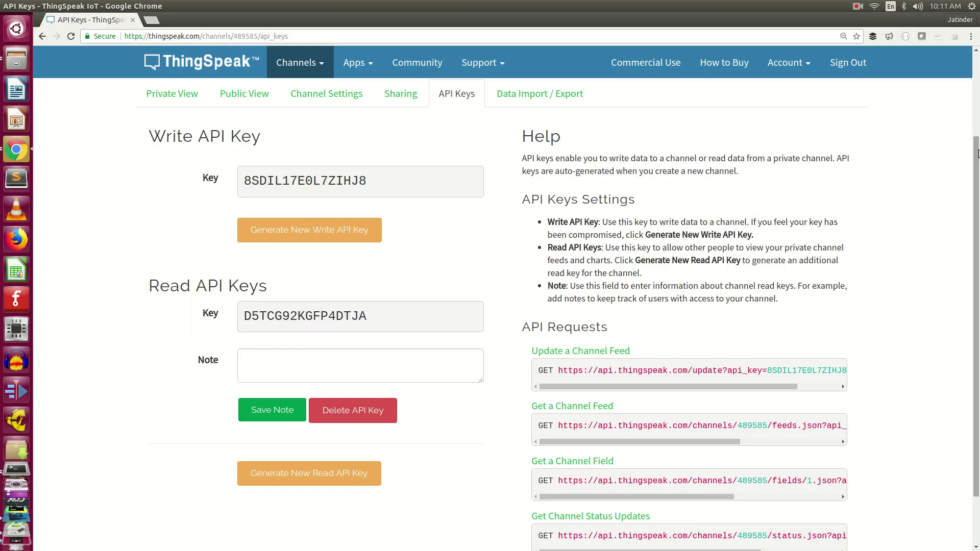
scroll(537, 262, down, 3)
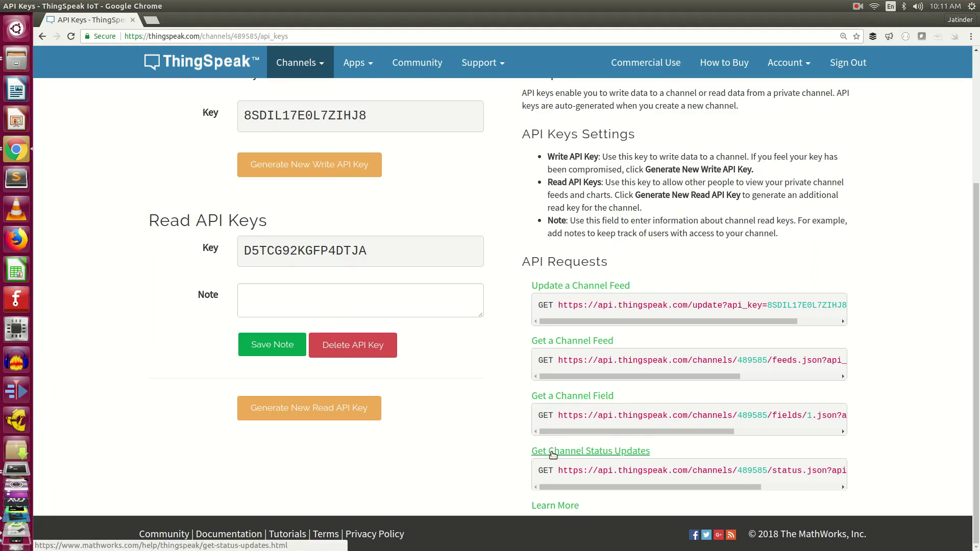
scroll(553, 454, up, 3)
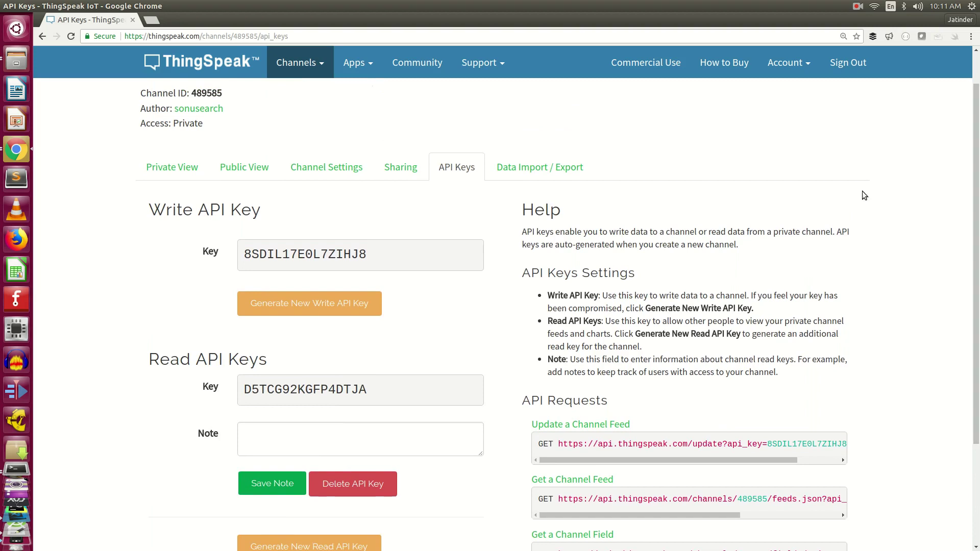
Step: Go to Data Import / Export and highlight its Import and Export CSV section headings
click(530, 175)
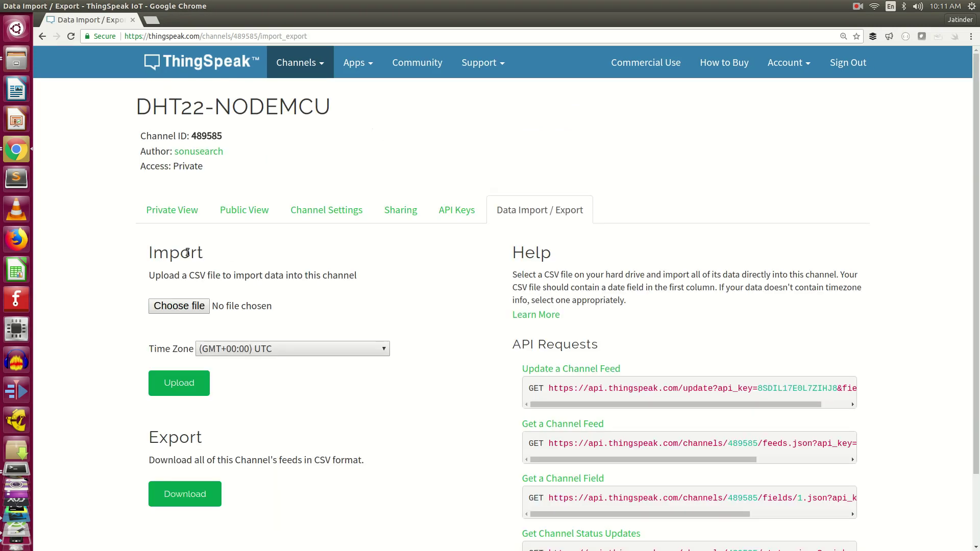
double_click(187, 252)
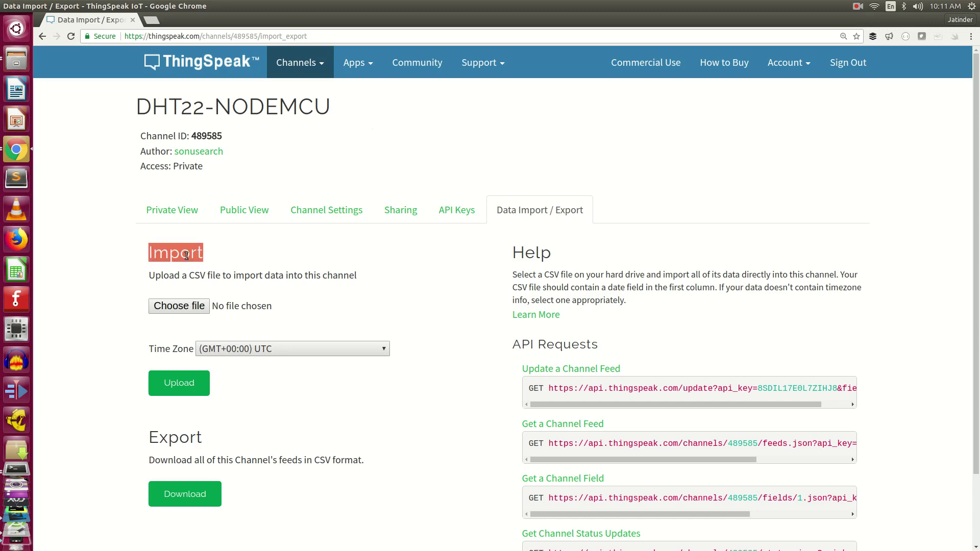
click(296, 258)
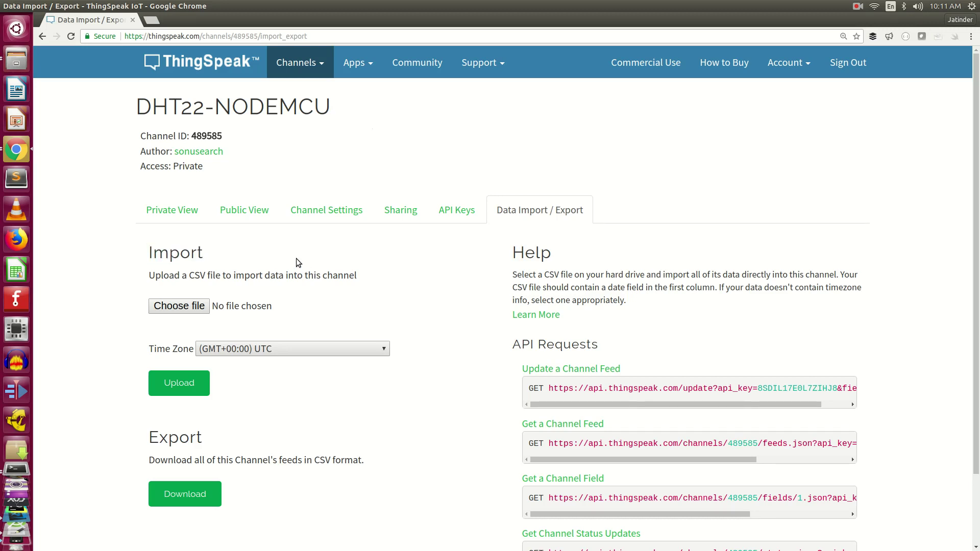
double_click(188, 439)
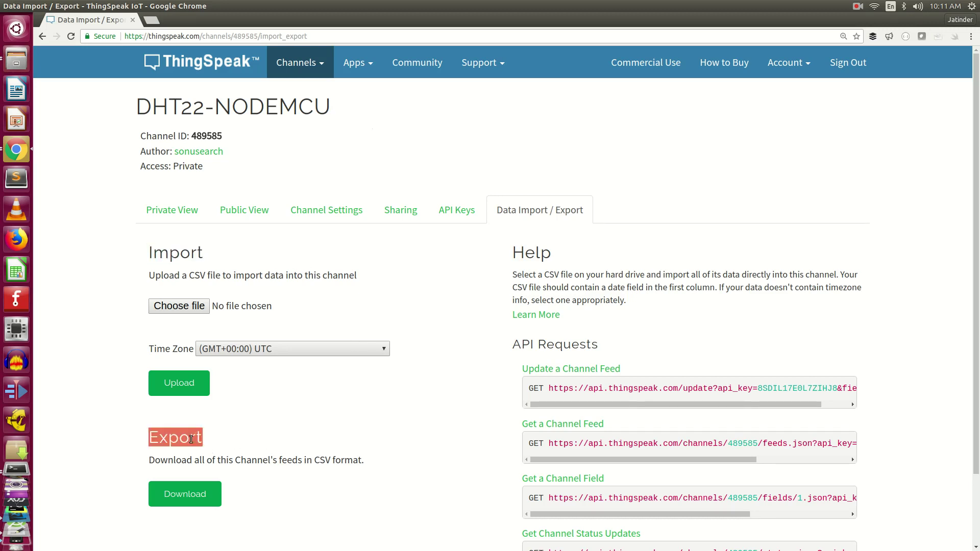
click(274, 496)
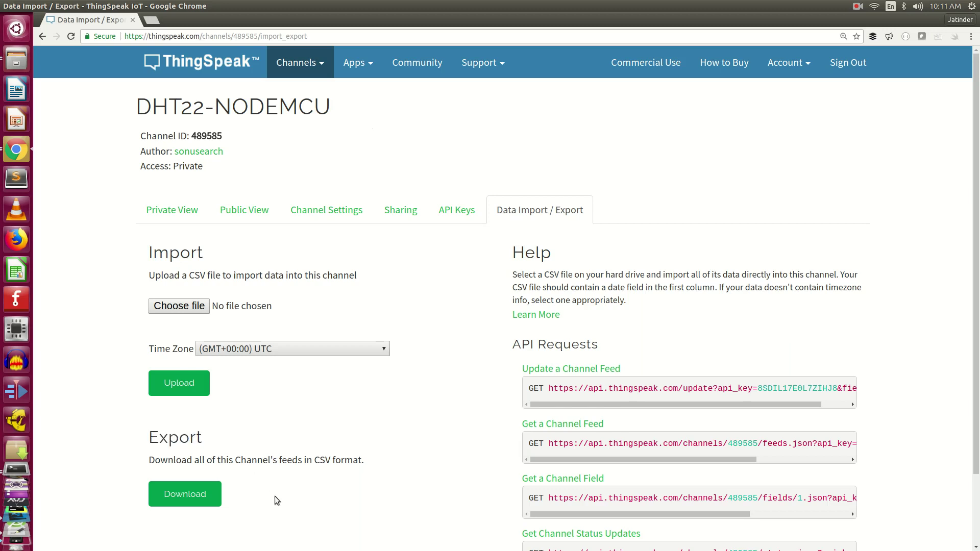